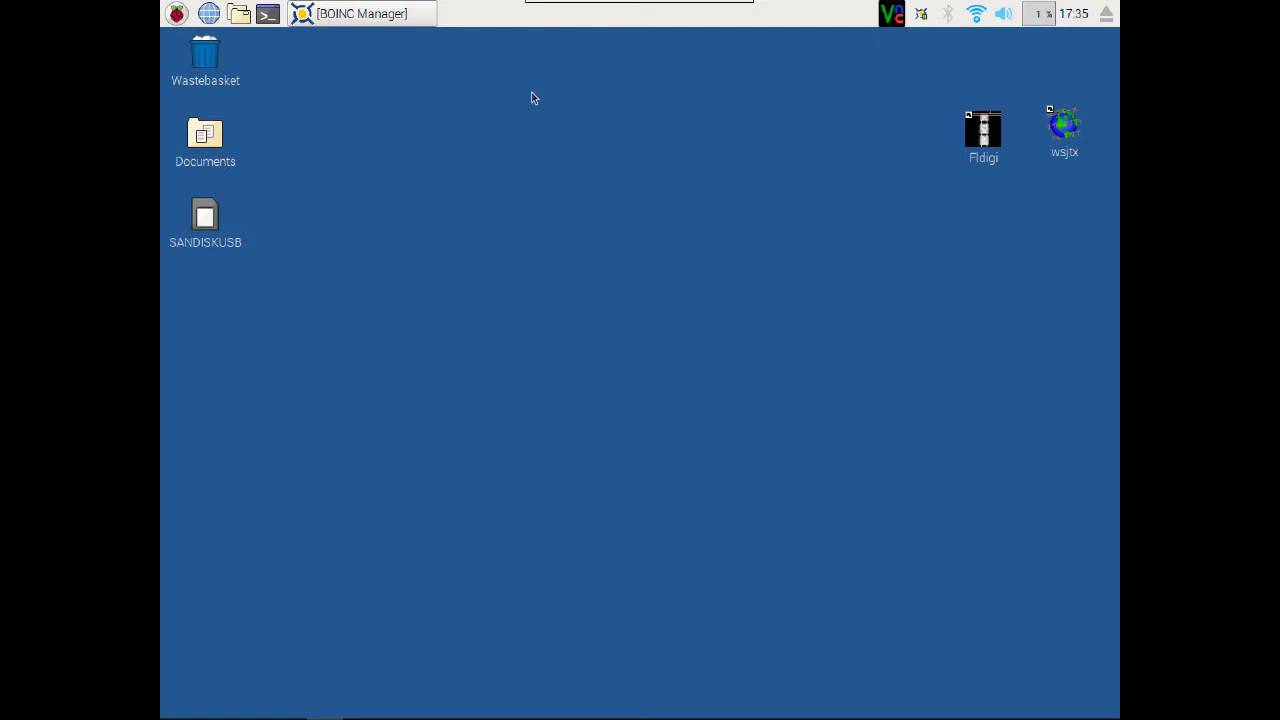
- Launch CQRLOG by running the cqrlog command in a terminal
{"action": "left_click", "coordinate": [267, 14]}
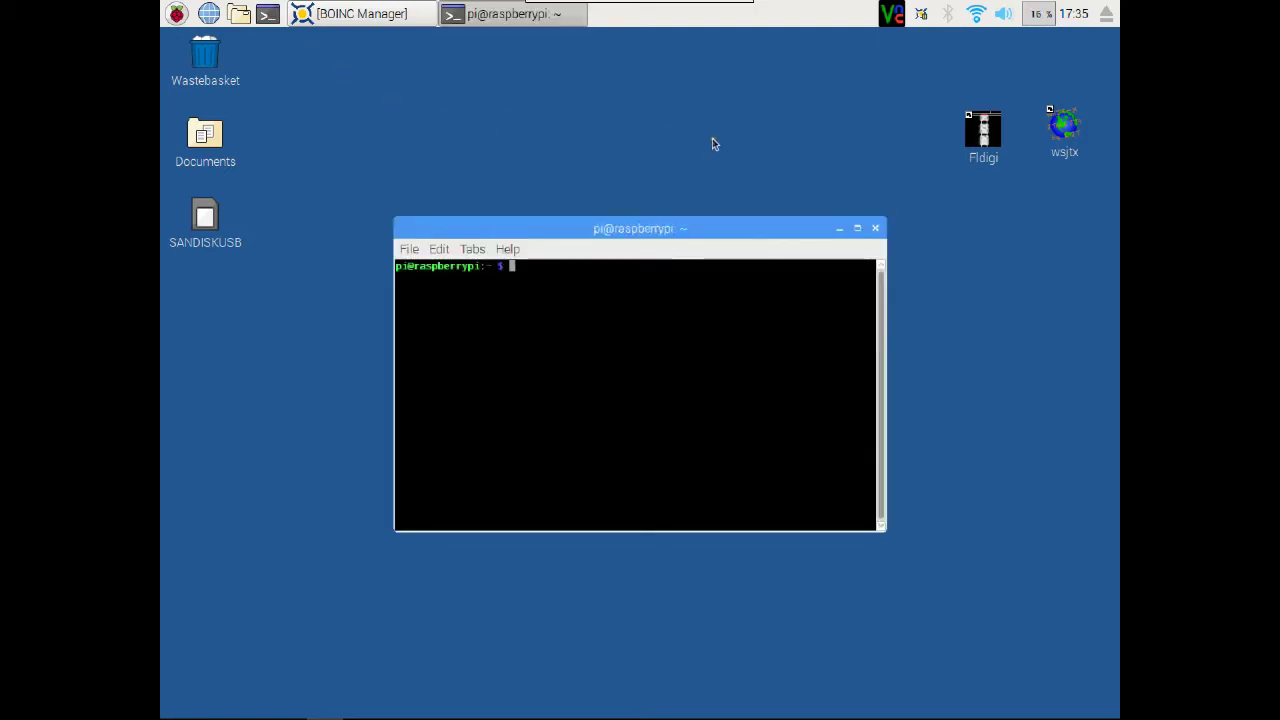
{"action": "type", "text": "cqrlog"}
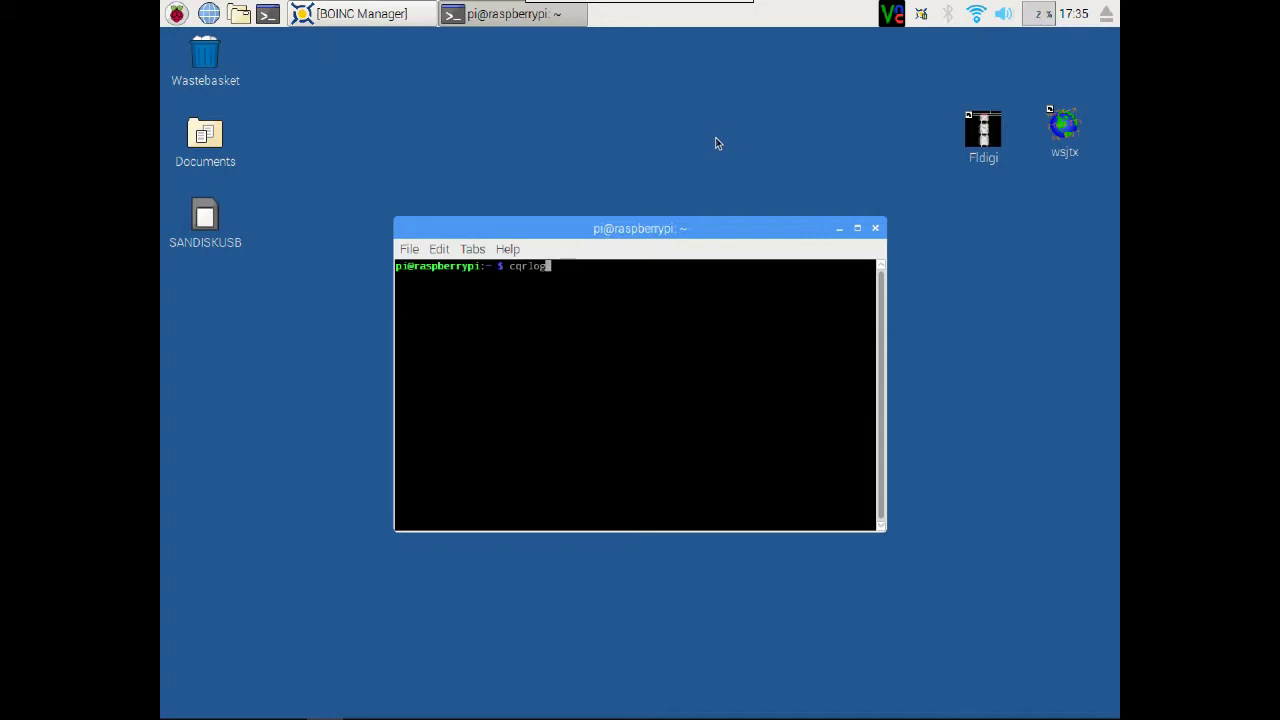
{"action": "key", "text": "Return"}
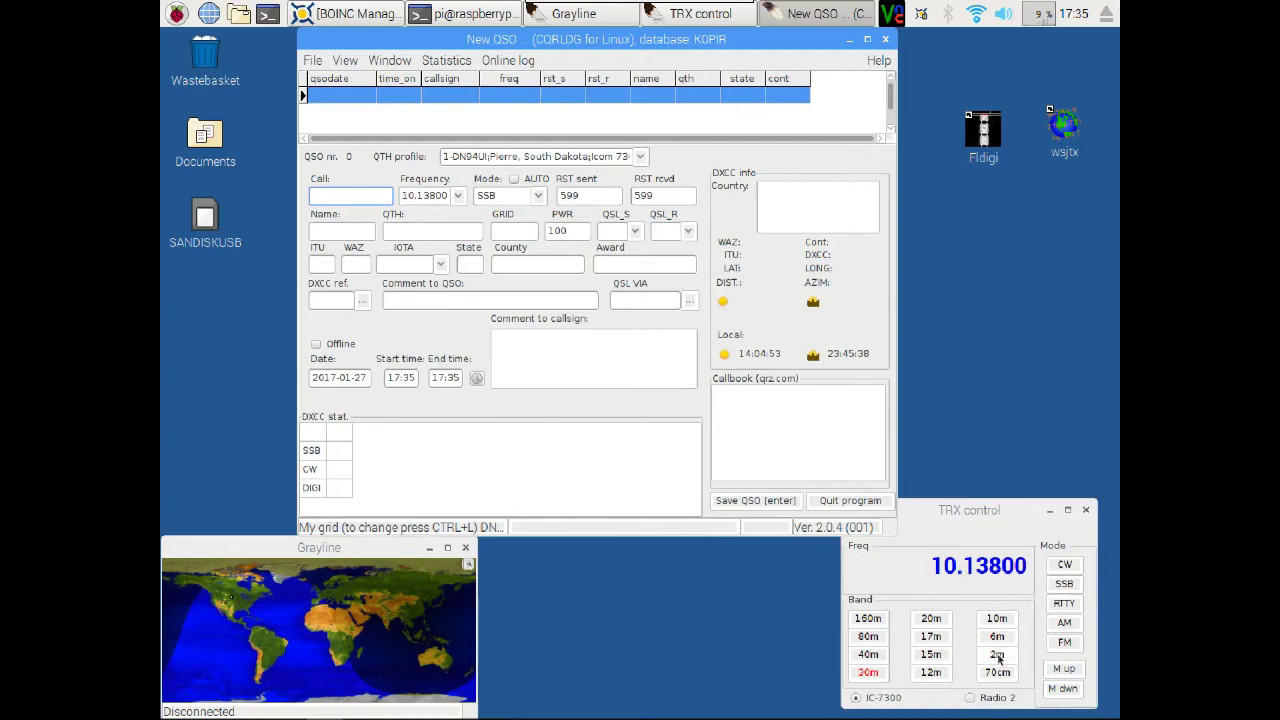
- Switch the TRX control to Radio 2 and start CQRLOG's remote mode for wsjt
{"action": "left_click", "coordinate": [969, 700]}
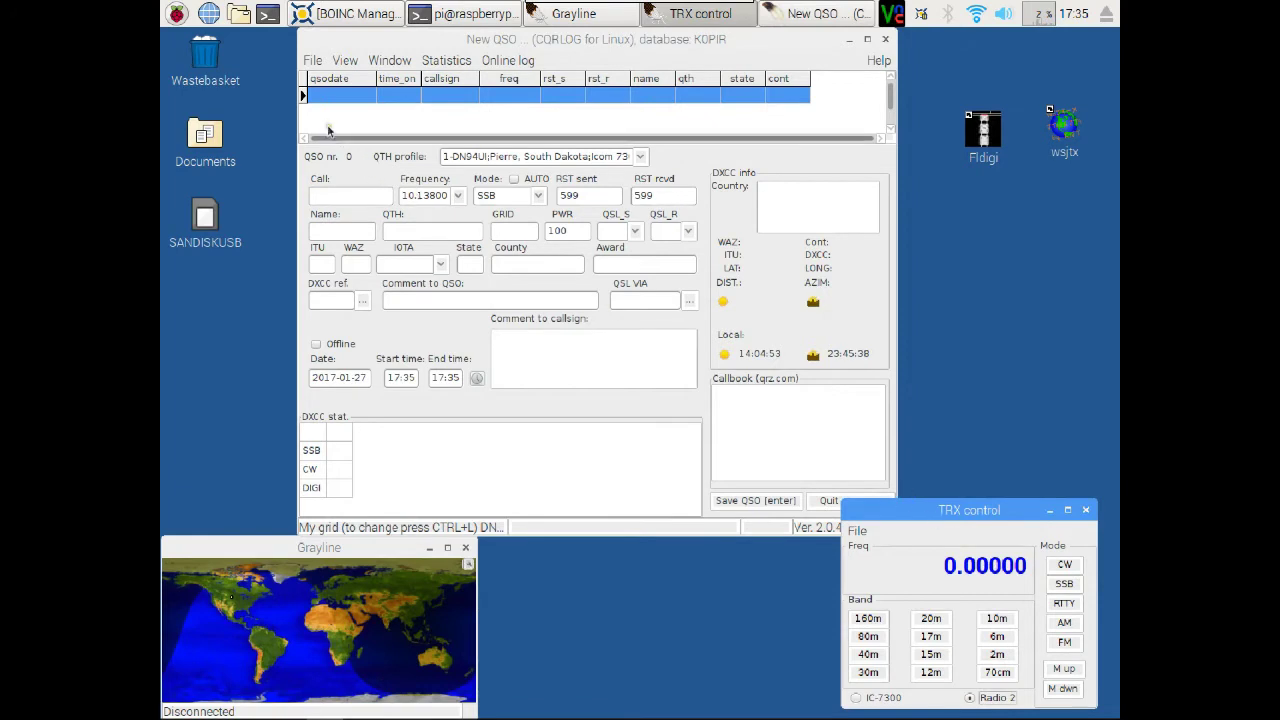
{"action": "left_click", "coordinate": [310, 61]}
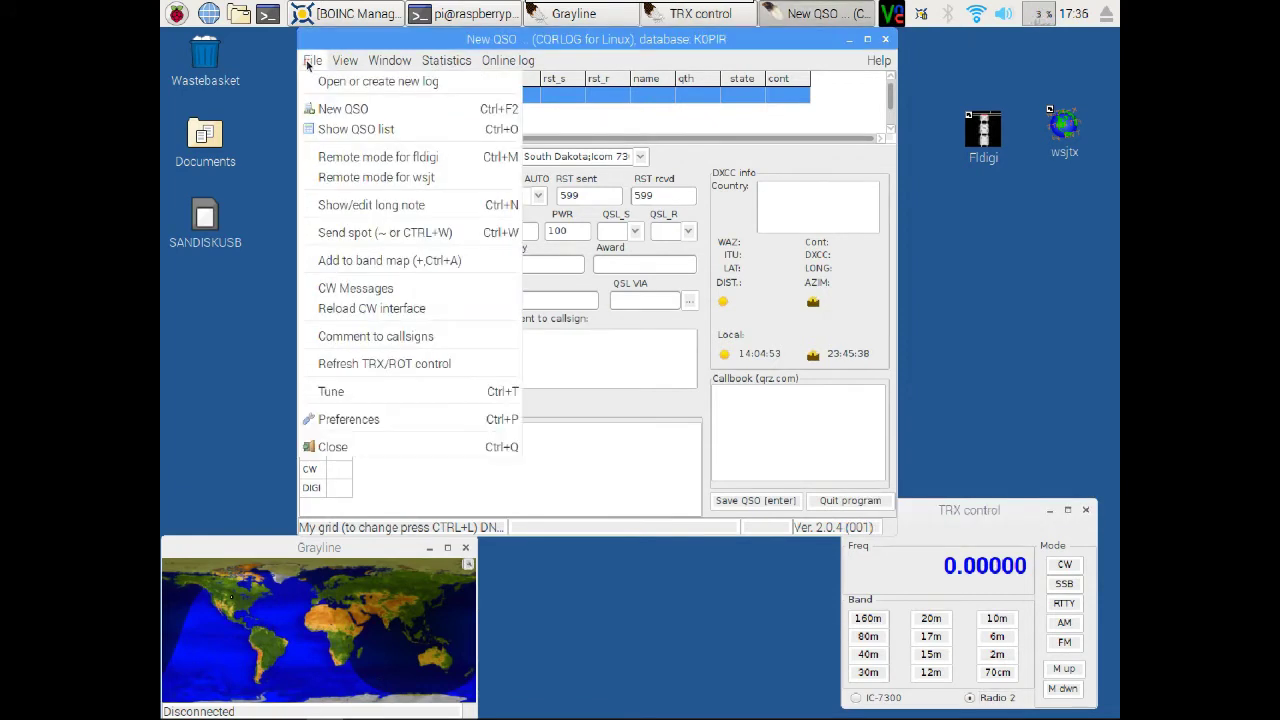
{"action": "left_click", "coordinate": [333, 181]}
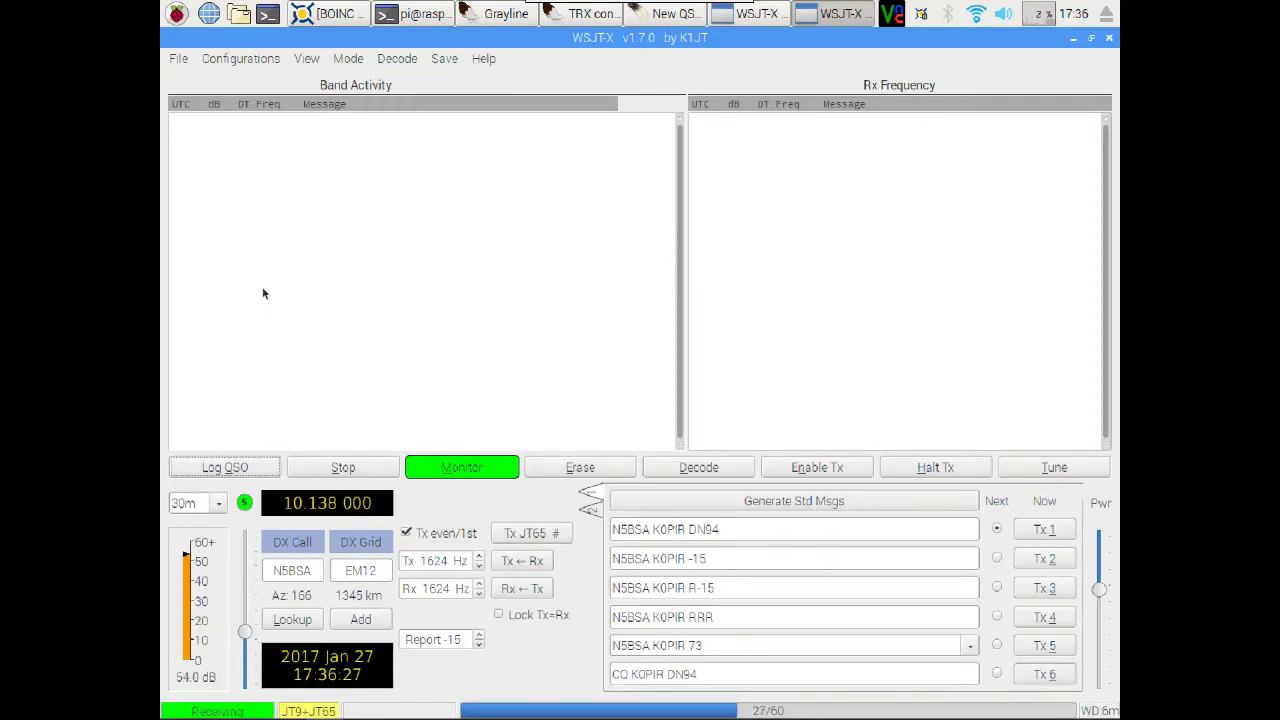
{"action": "left_click", "coordinate": [773, 14]}
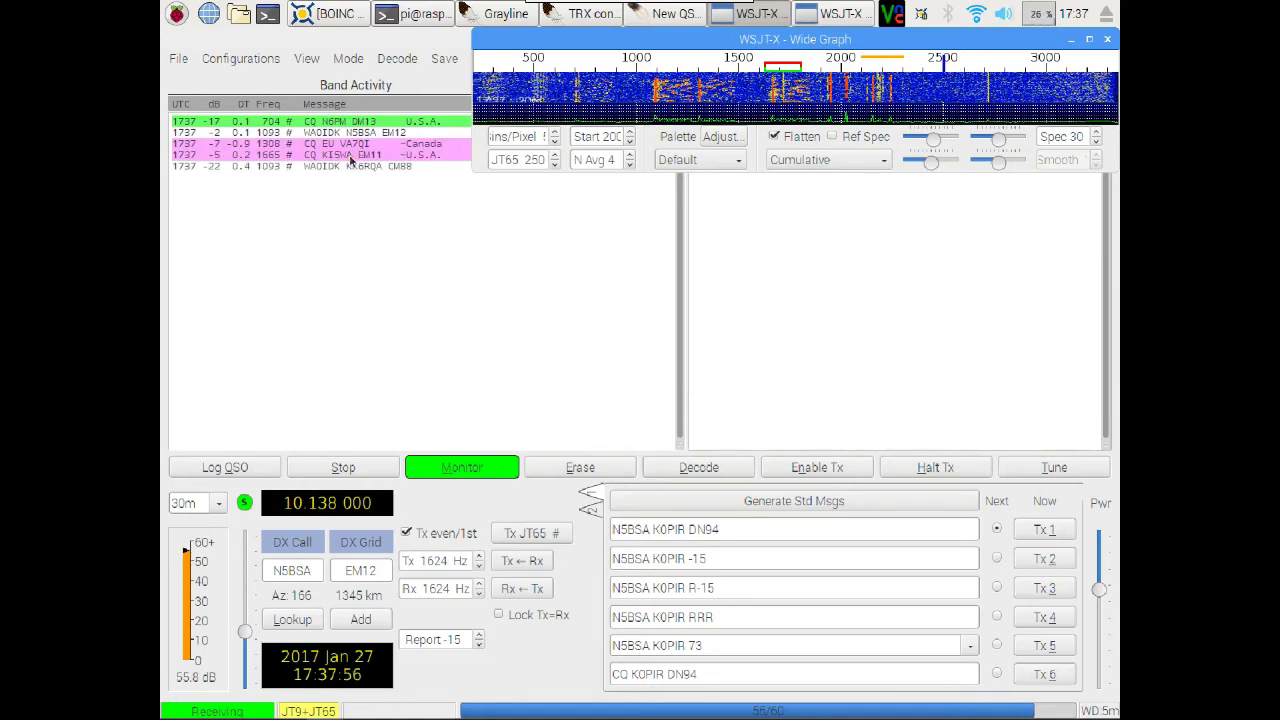
{"action": "left_click", "coordinate": [350, 160]}
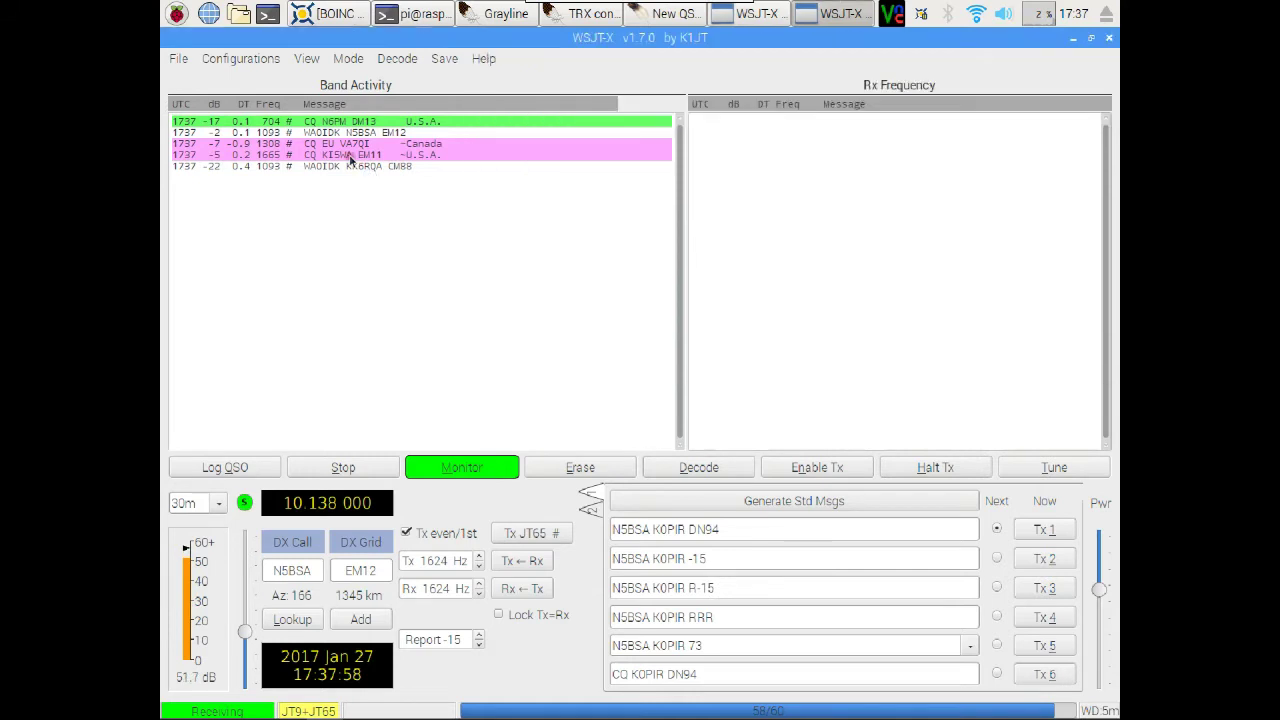
{"action": "double_click", "coordinate": [338, 156]}
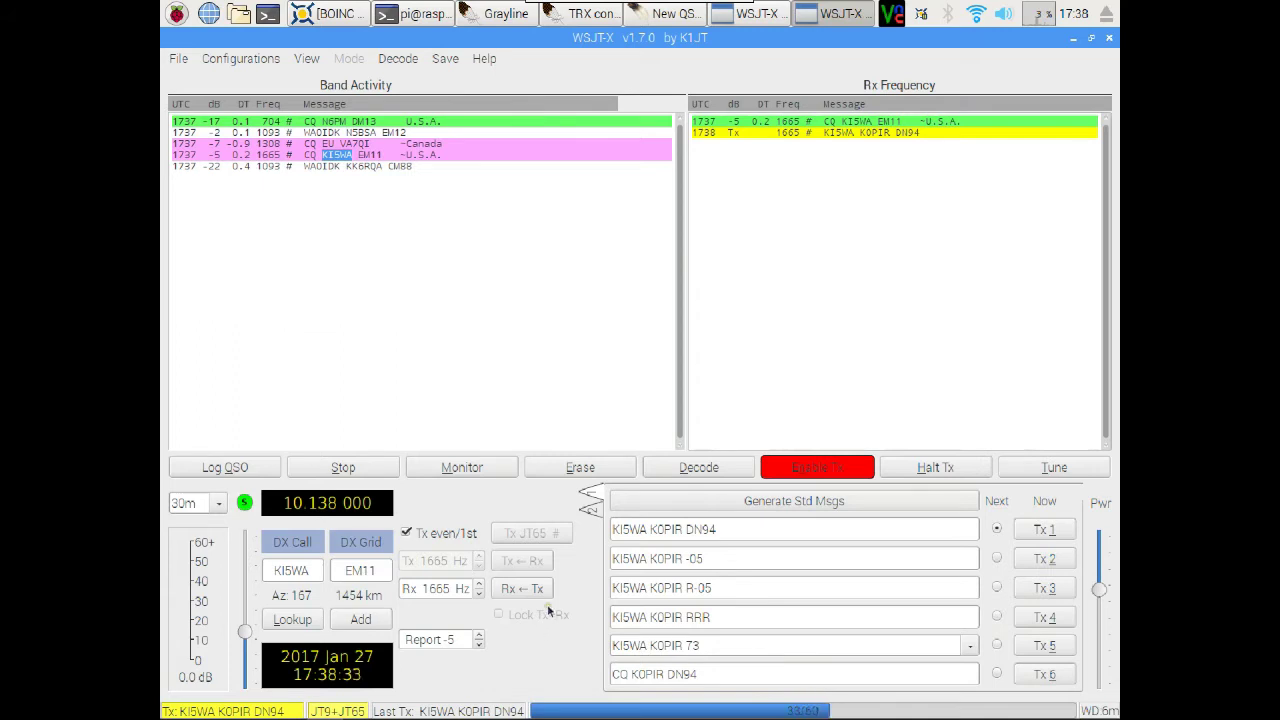
- Check the wide graph and queue the report message KI5WA K0PIR R-05 as the next transmission
{"action": "left_click", "coordinate": [768, 14]}
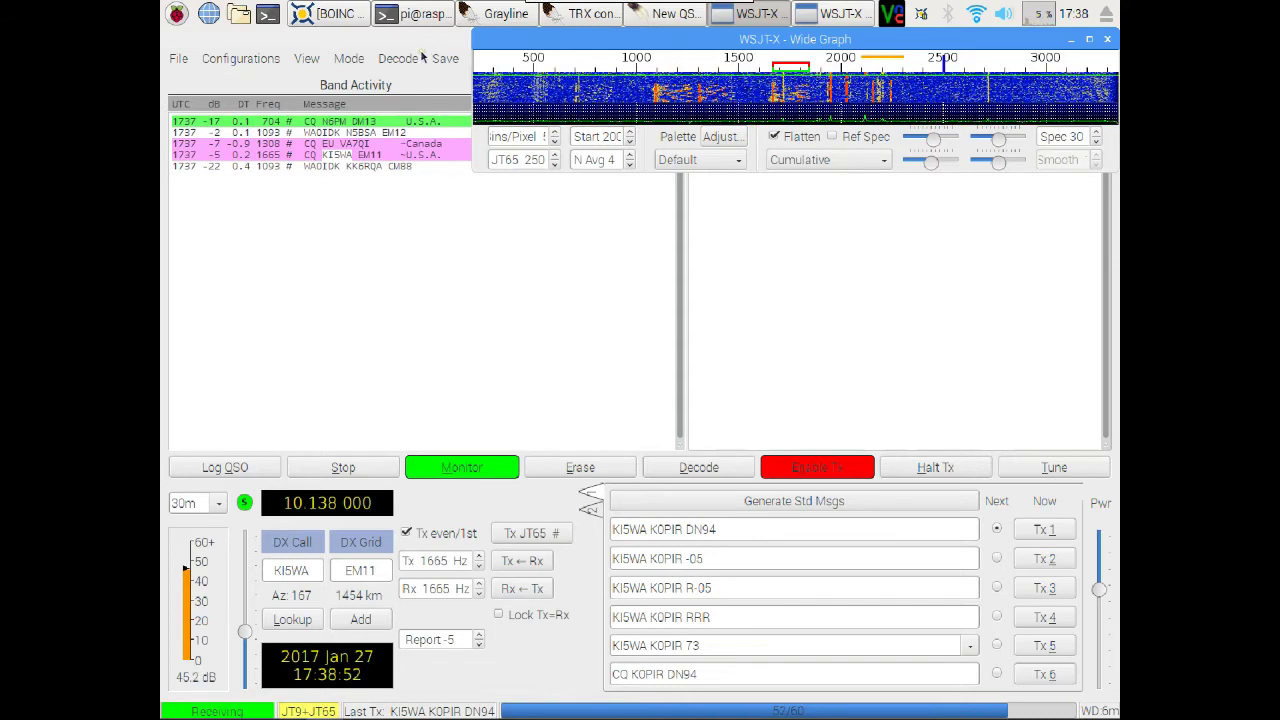
{"action": "left_click", "coordinate": [996, 588]}
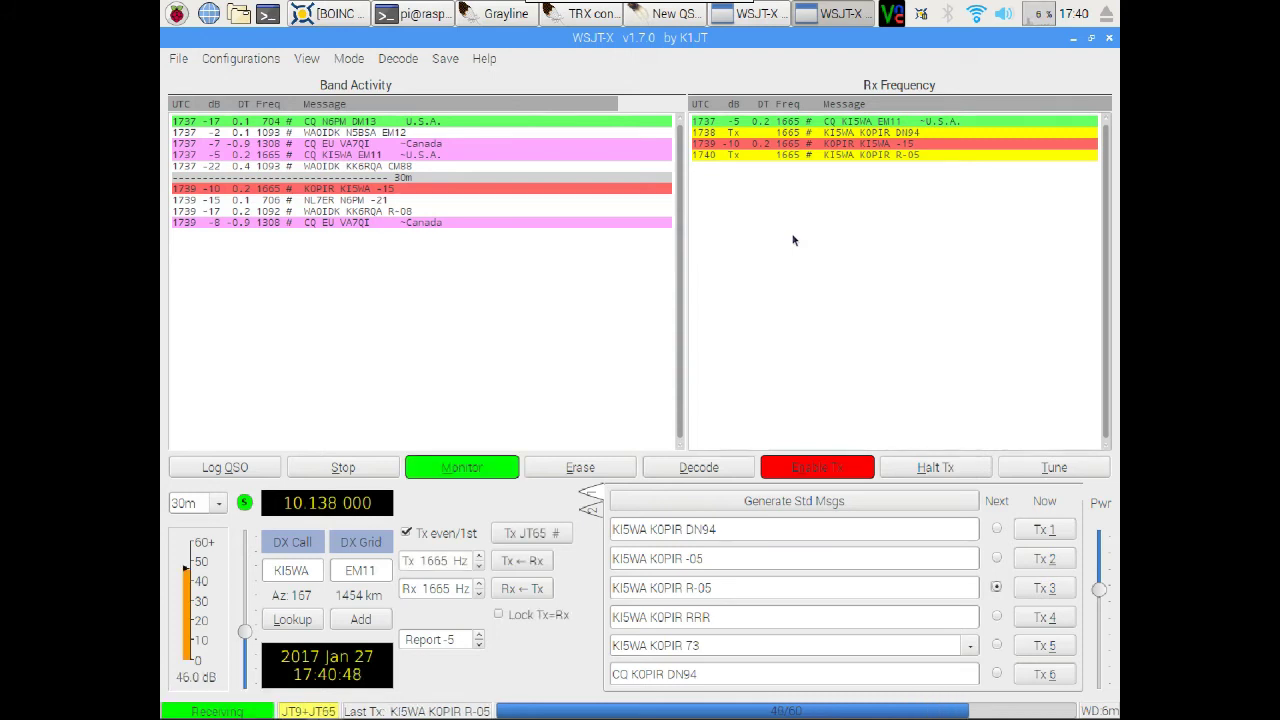
- Queue the Tx 5 closing message with the predefined text QSL 5W SD 73 and check the wide graph
{"action": "left_click", "coordinate": [997, 645]}
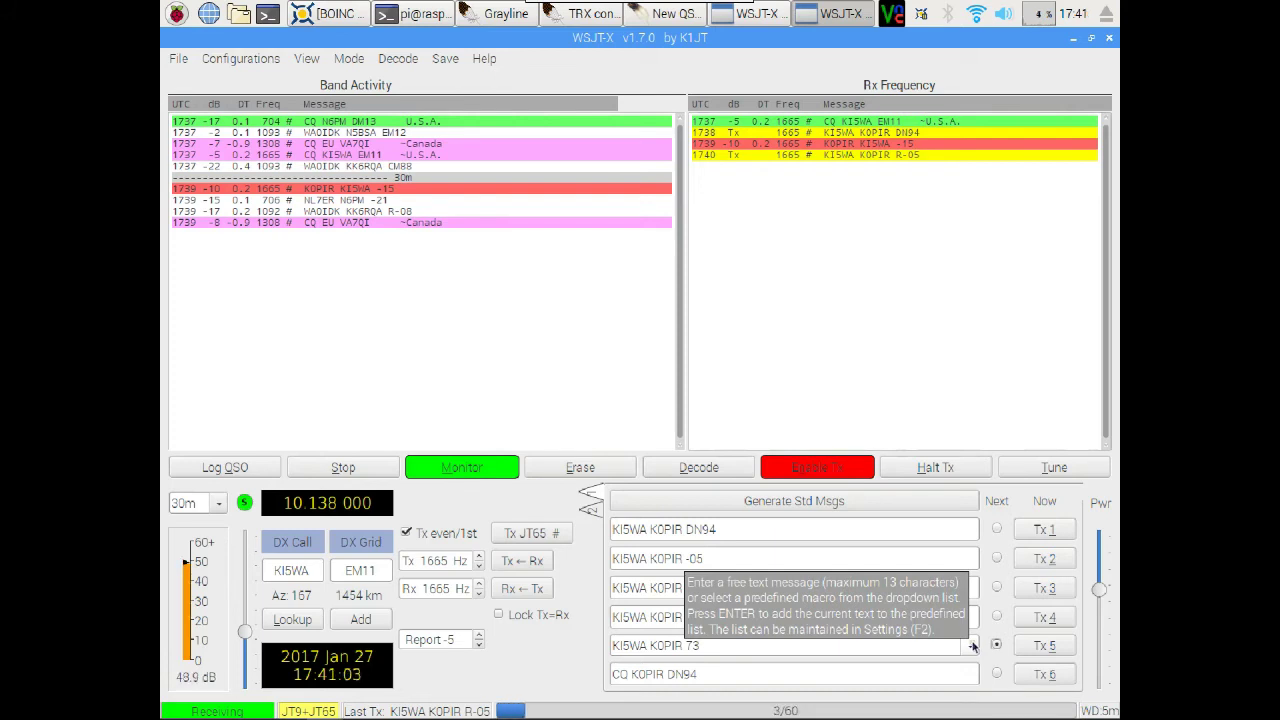
{"action": "left_click", "coordinate": [973, 646]}
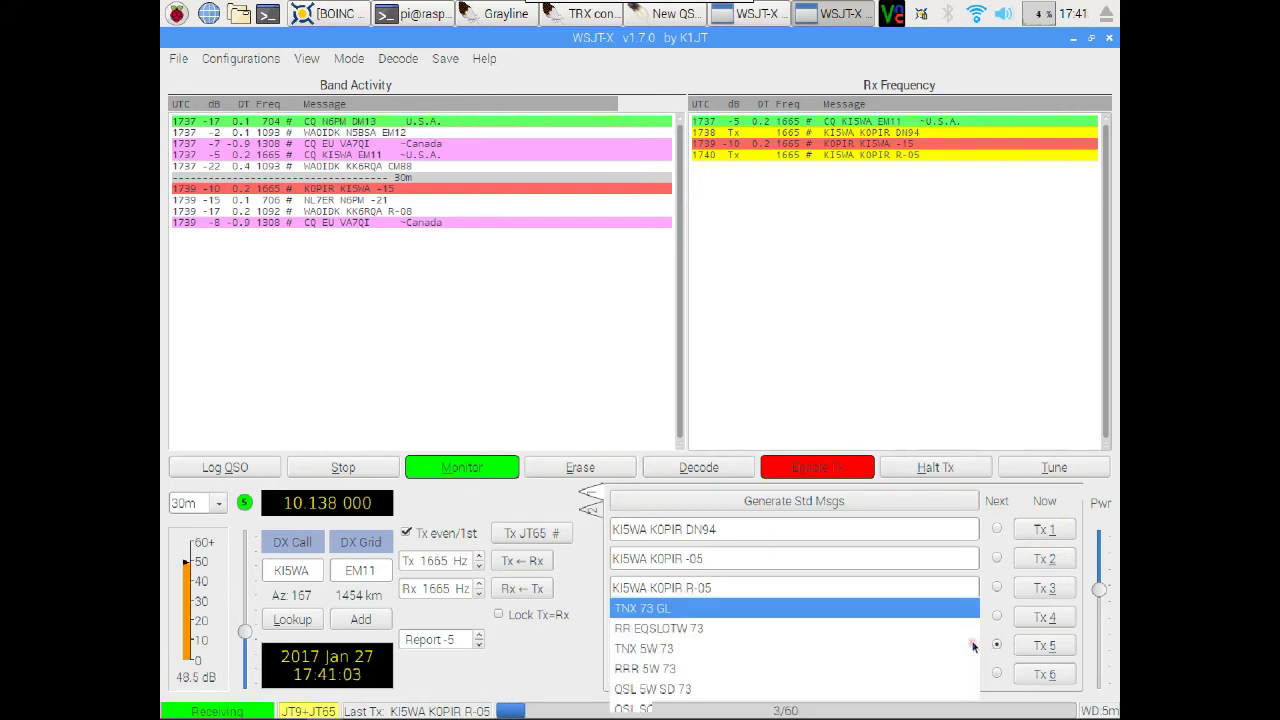
{"action": "left_click", "coordinate": [953, 690]}
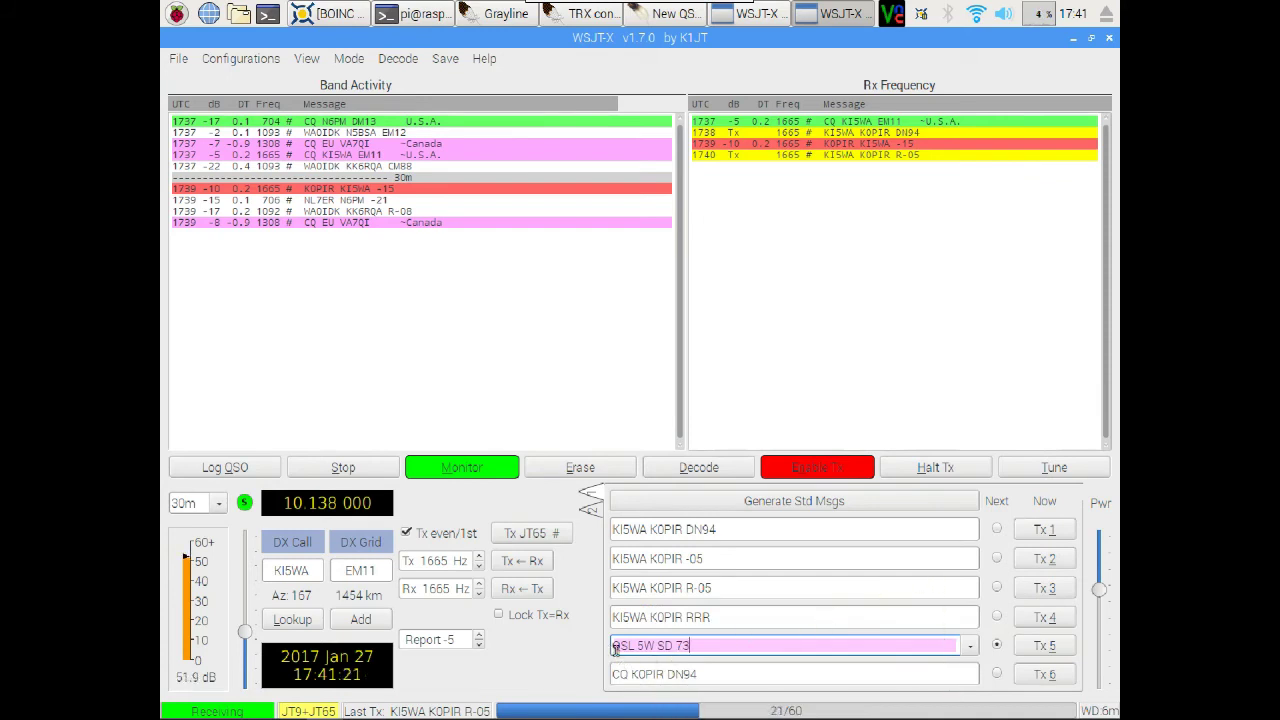
{"action": "left_click_drag", "start_coordinate": [615, 647], "coordinate": [700, 647]}
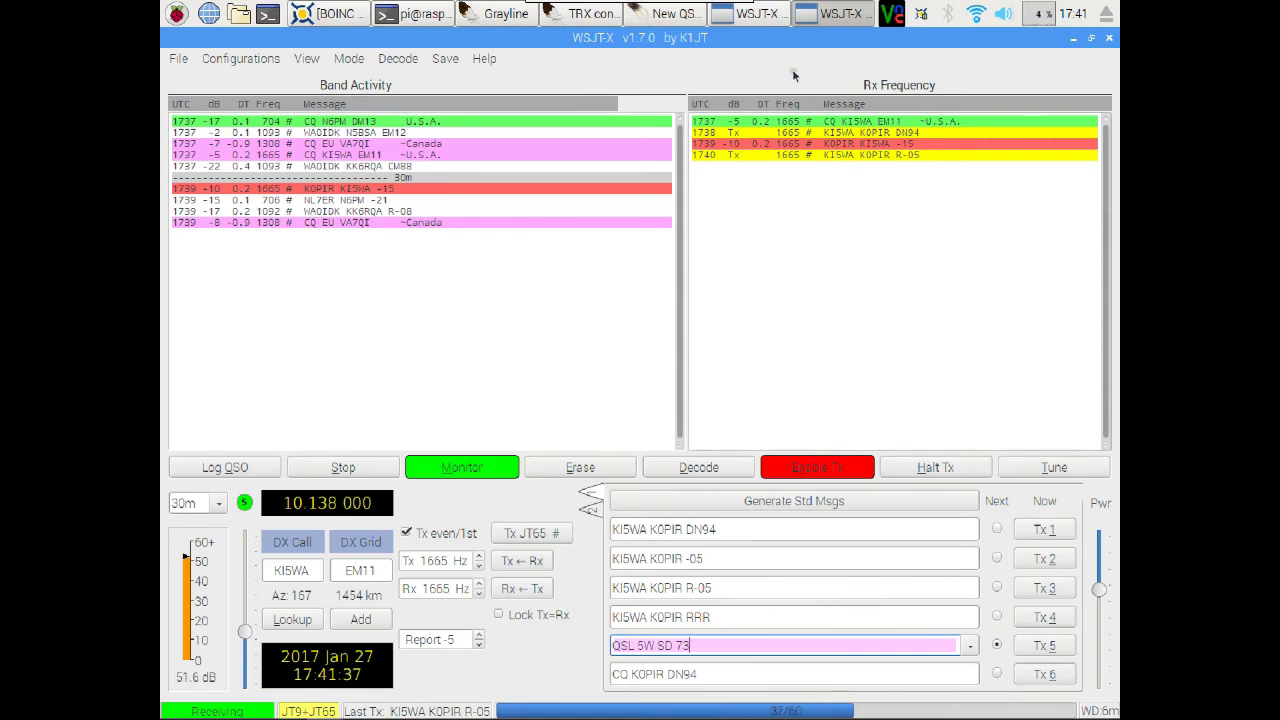
{"action": "left_click", "coordinate": [758, 15]}
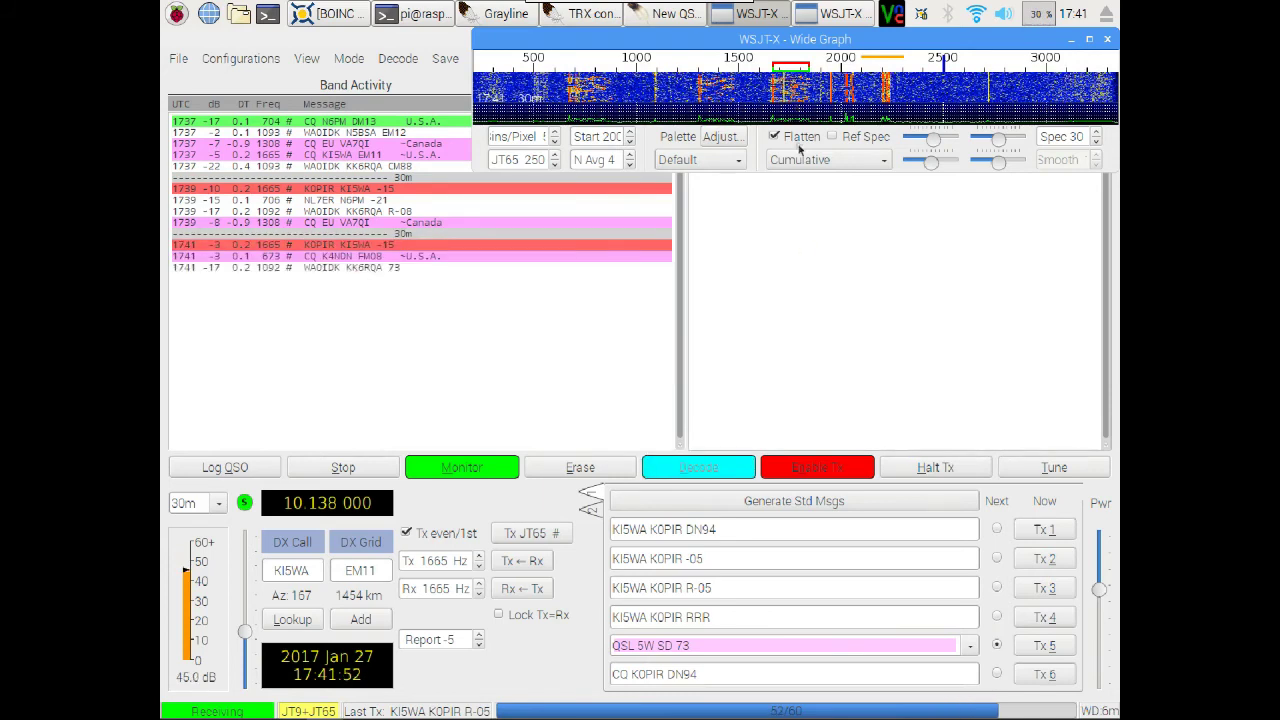
{"action": "left_click", "coordinate": [811, 256]}
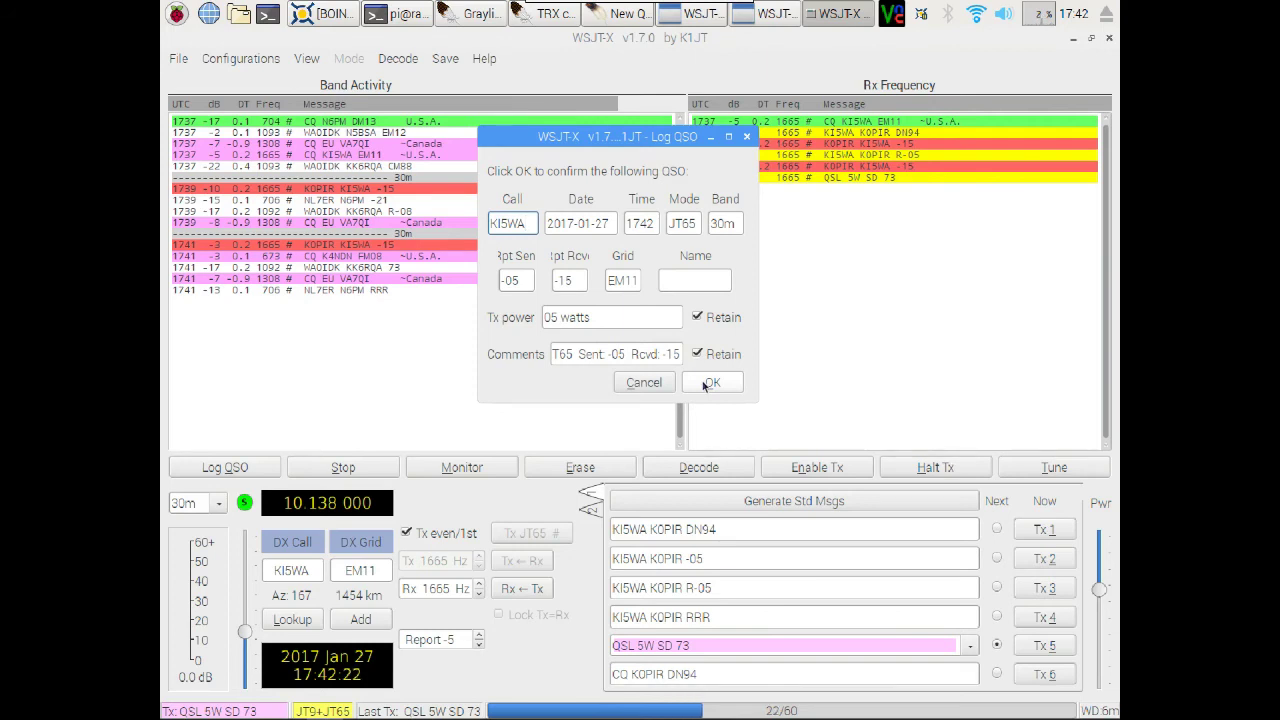
- Switch to CQRLOG's New QSO window and set the contact's power to 05
{"action": "left_click", "coordinate": [610, 18]}
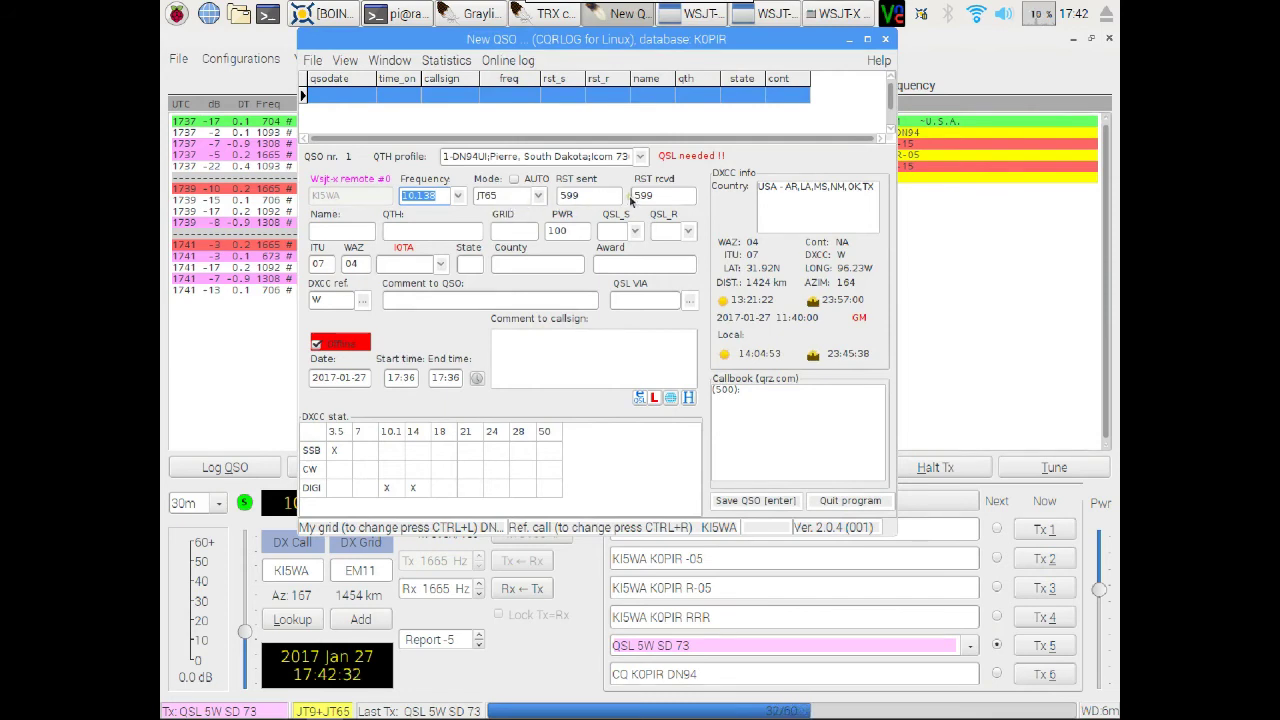
{"action": "left_click", "coordinate": [578, 231]}
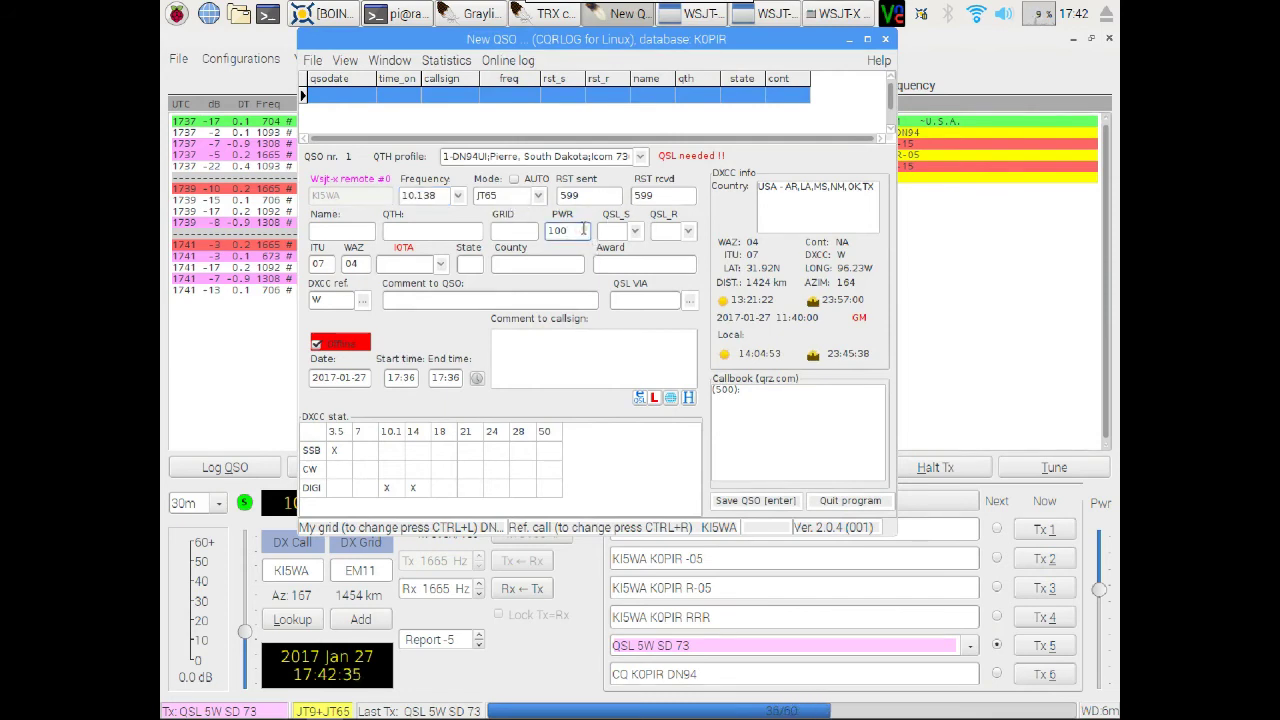
{"action": "key", "text": "BackSpace"}
{"action": "key", "text": "BackSpace"}
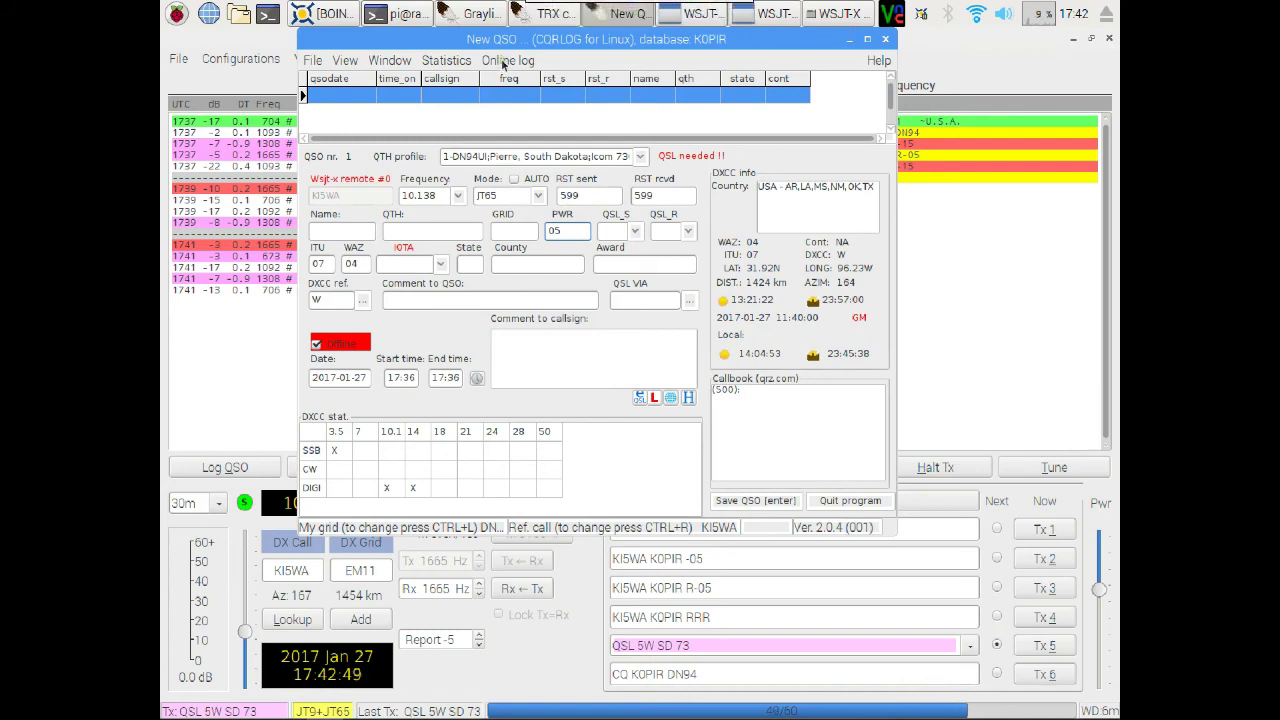
{"action": "left_click", "coordinate": [591, 14]}
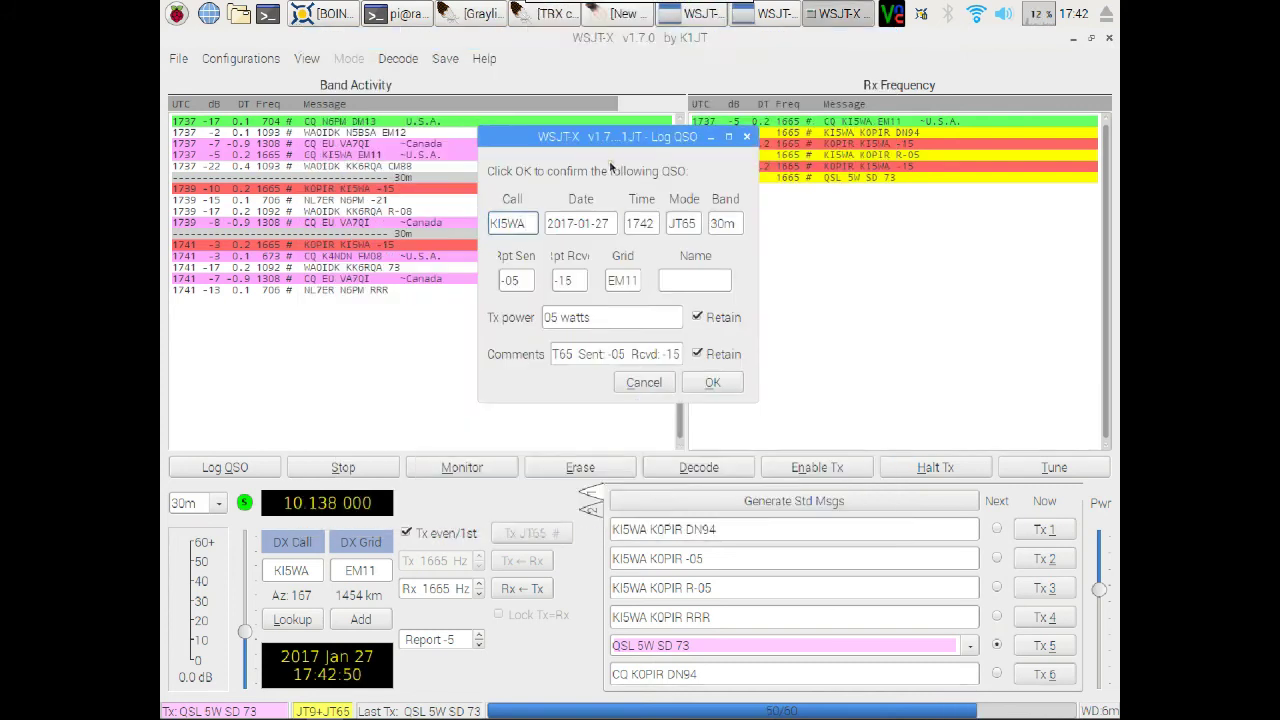
{"action": "left_click", "coordinate": [714, 386]}
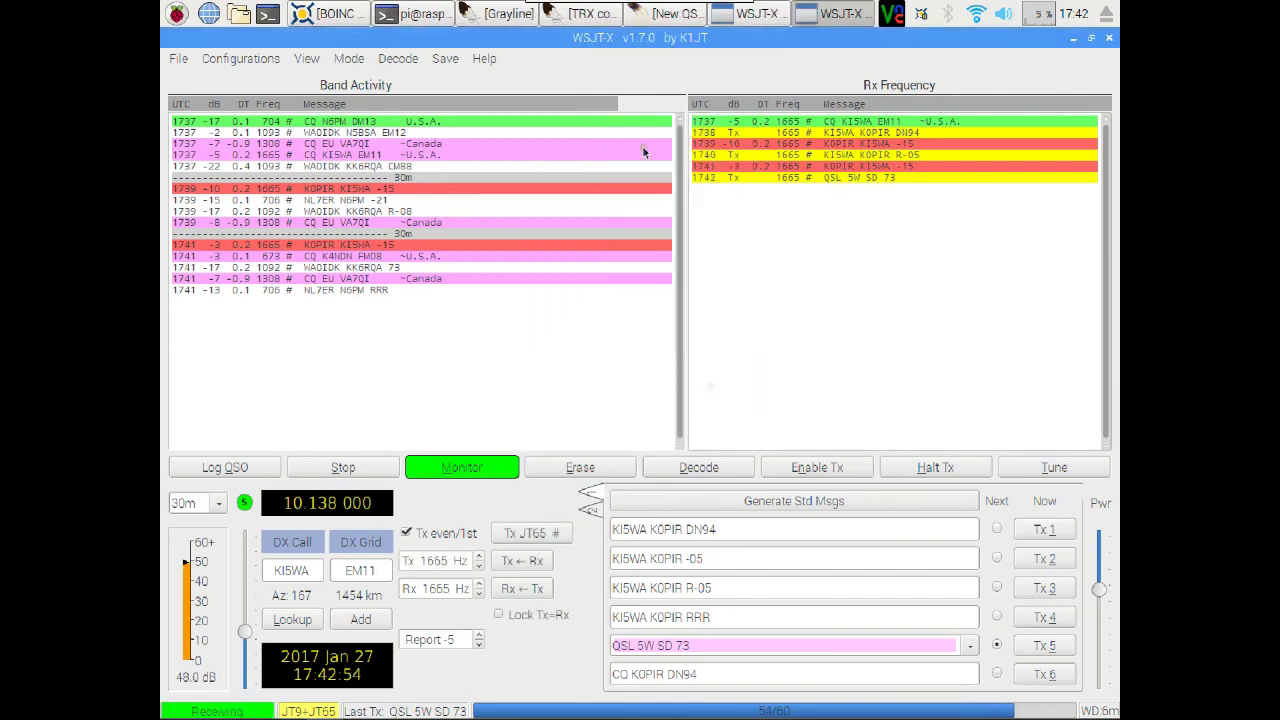
- Switch back to CQRLOG, open the QSO list to check the new entry, and widen the list window
{"action": "left_click", "coordinate": [647, 14]}
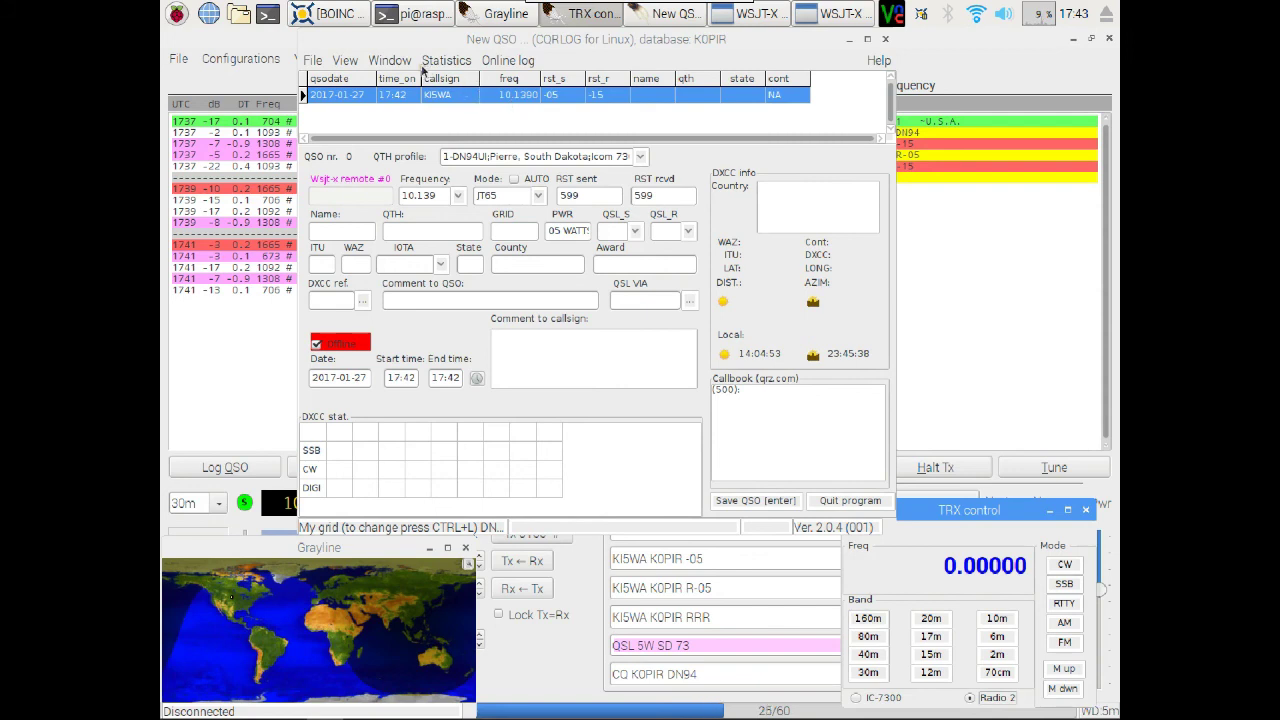
{"action": "left_click", "coordinate": [390, 60]}
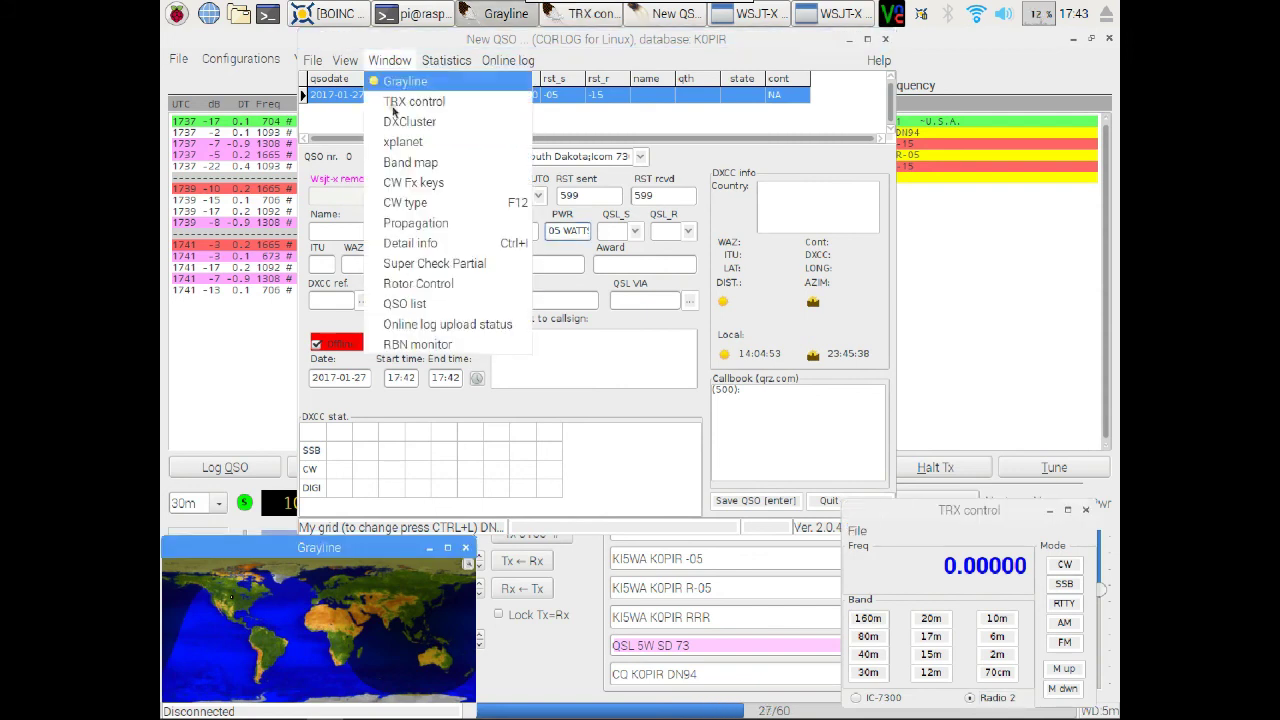
{"action": "left_click", "coordinate": [426, 305]}
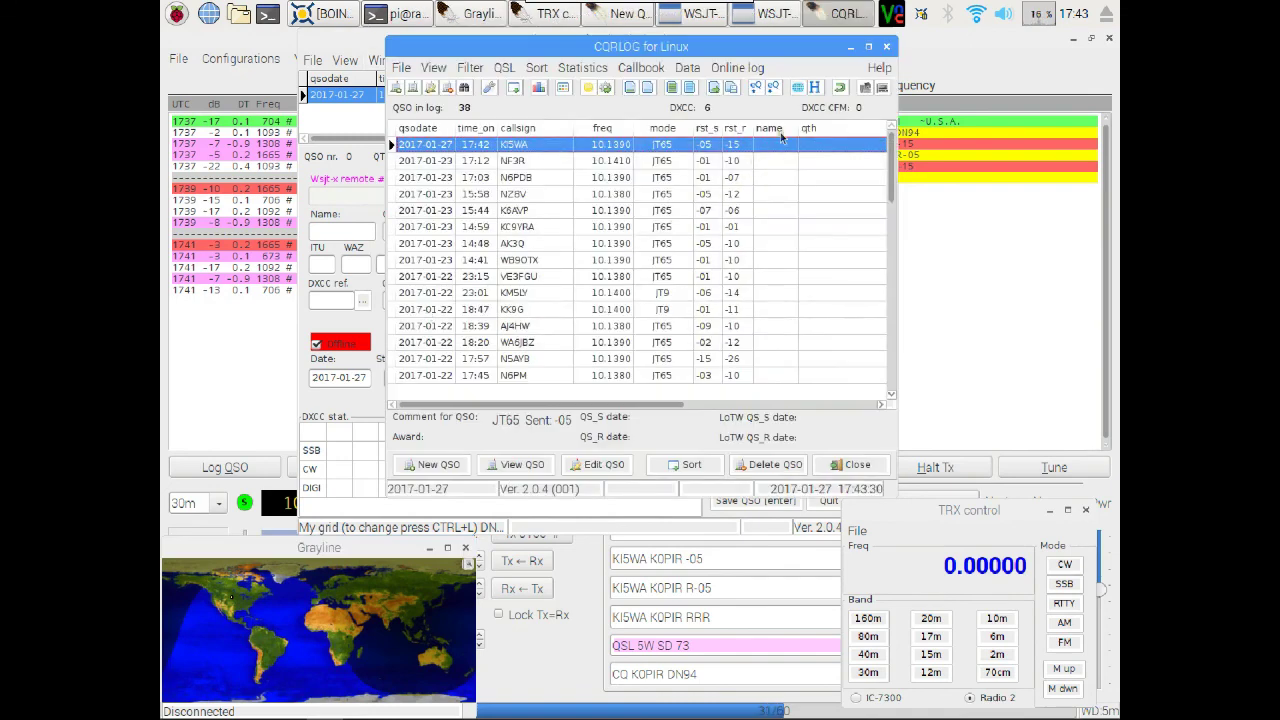
{"action": "left_click_drag", "start_coordinate": [896, 95], "coordinate": [966, 95]}
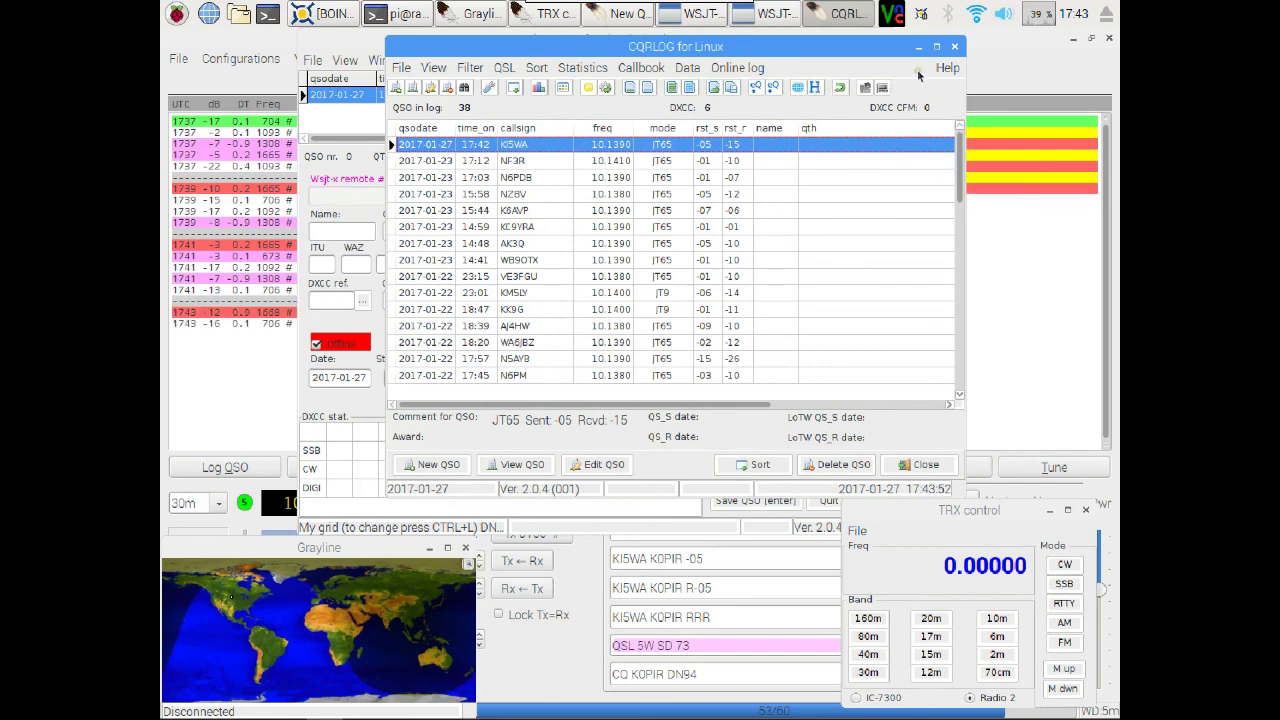
{"action": "left_click", "coordinate": [919, 47]}
{"action": "left_click", "coordinate": [1008, 80]}
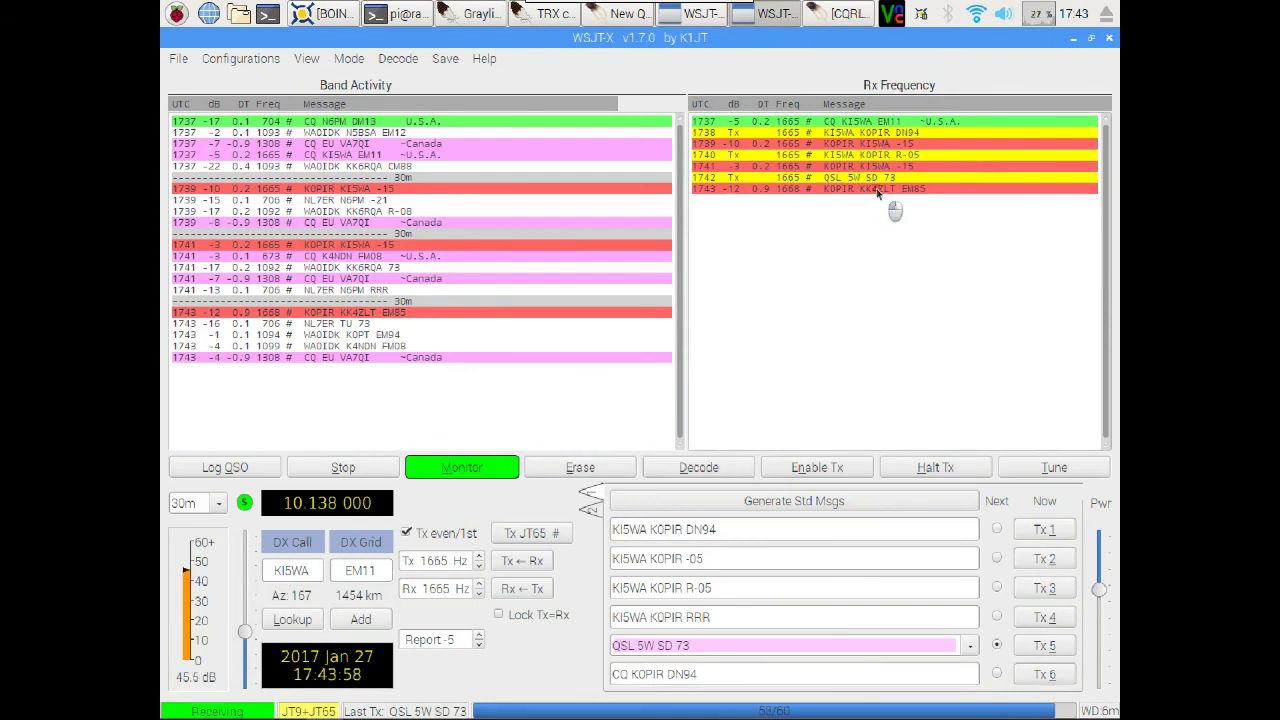
{"action": "double_click", "coordinate": [877, 189]}
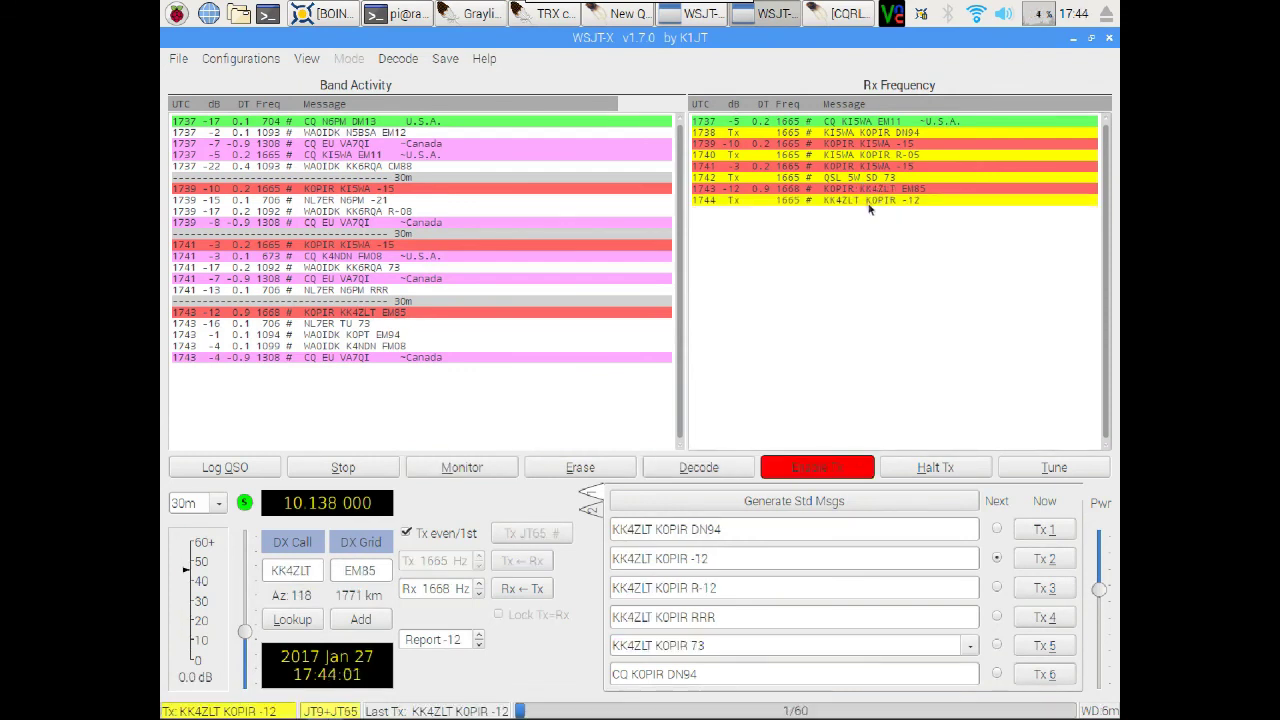